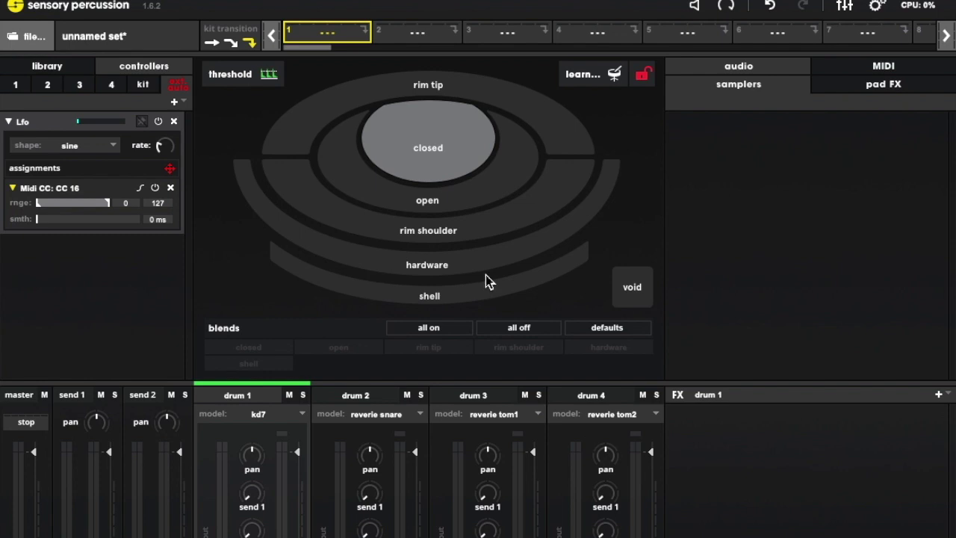
Check the drum's MIDI note and CC settings and sampler panel, then browse hardware synth images.
click(853, 64)
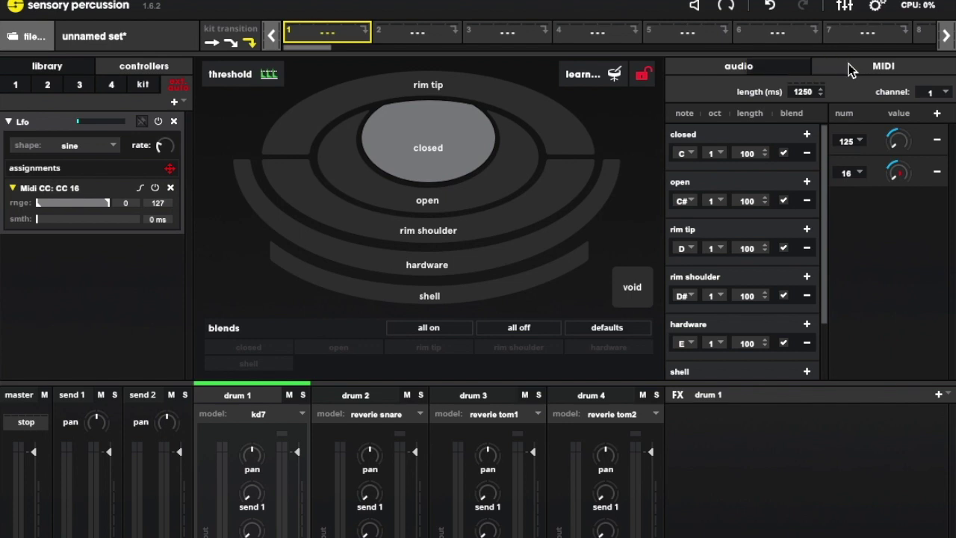
click(482, 277)
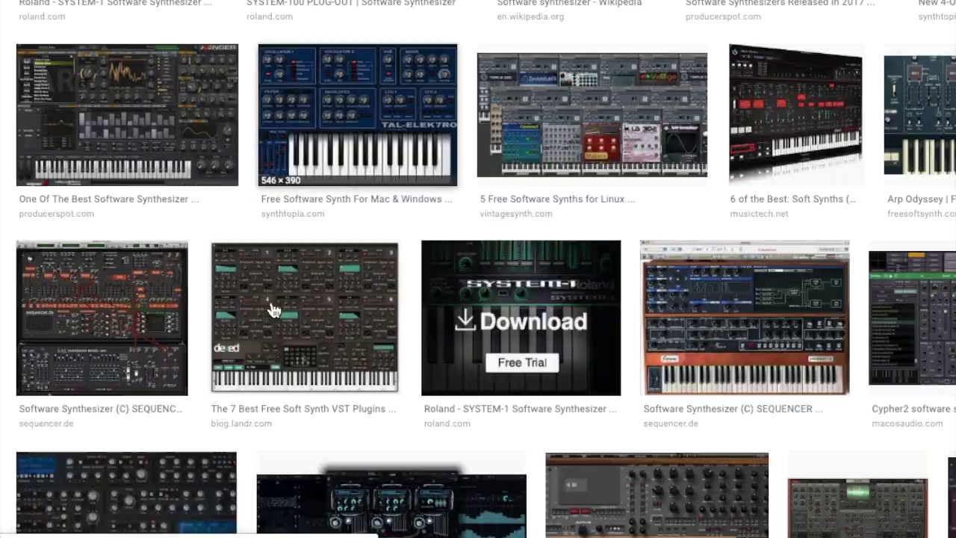
scroll(272, 309, down, 3)
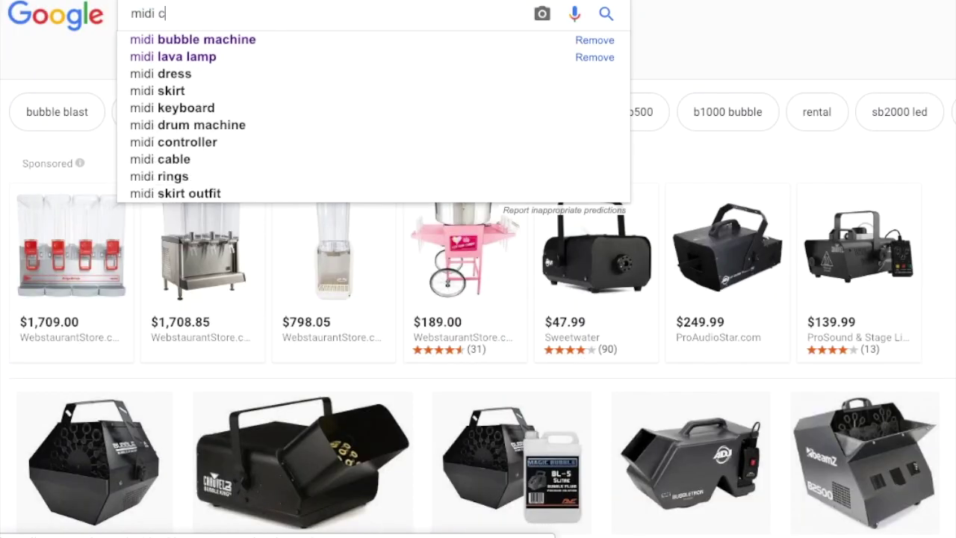
Search images for 'midi controlled' lights and scroll through the results.
text(ontrolled)
key(Down)
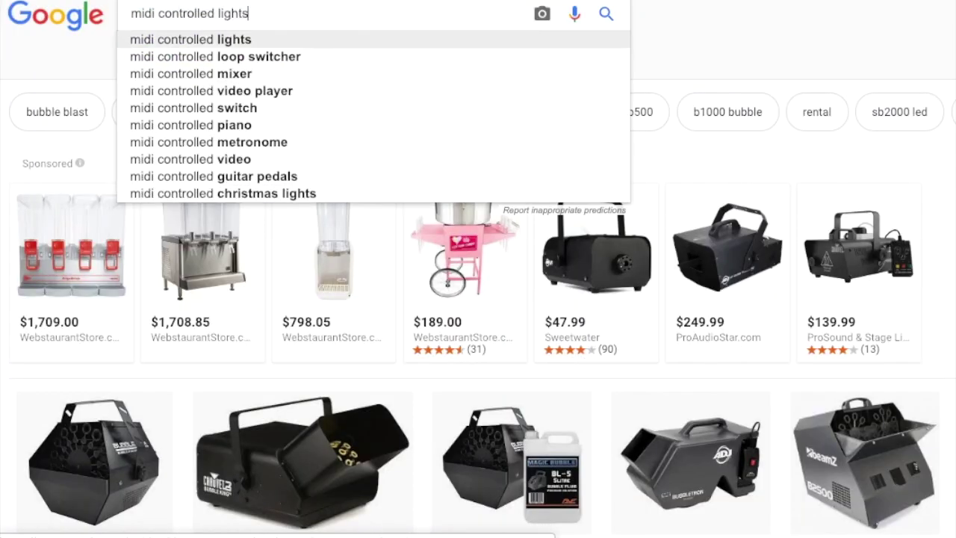
click(246, 193)
scroll(275, 226, down, 3)
scroll(275, 227, down, 4)
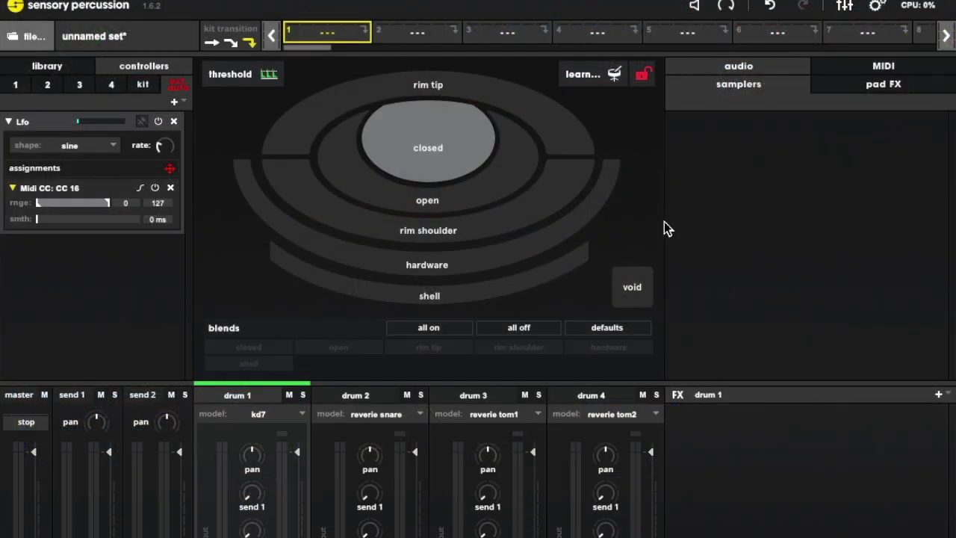
Show the MIDI note and CC output settings for kit 7 'One Shot Clips'.
click(854, 65)
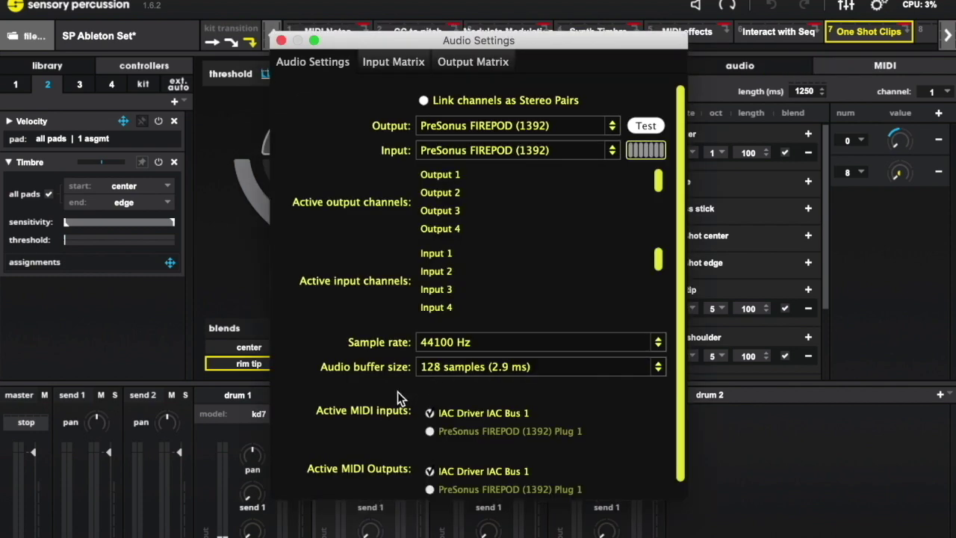
Verify IAC Bus 1 as MIDI input and output, then open Live's Link/MIDI preferences.
scroll(375, 403, down, 1)
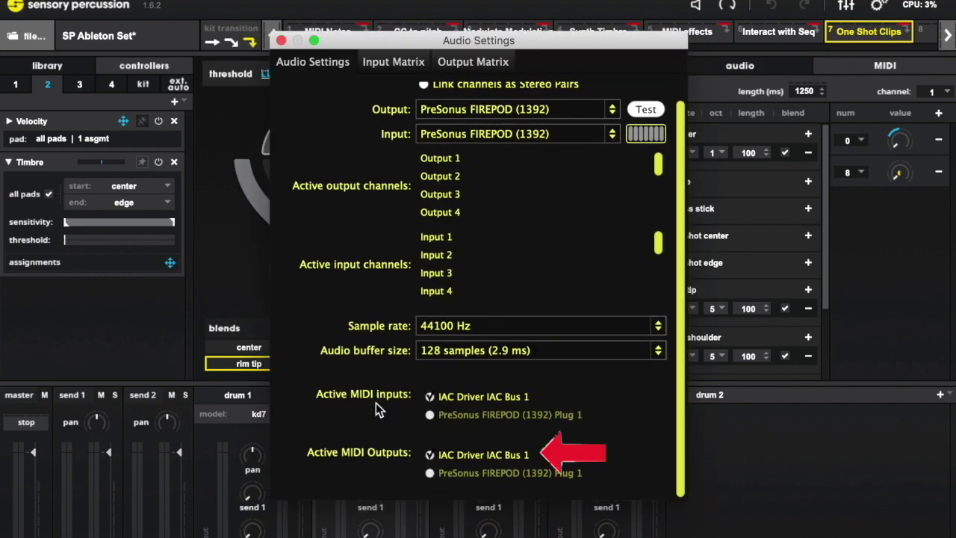
click(281, 40)
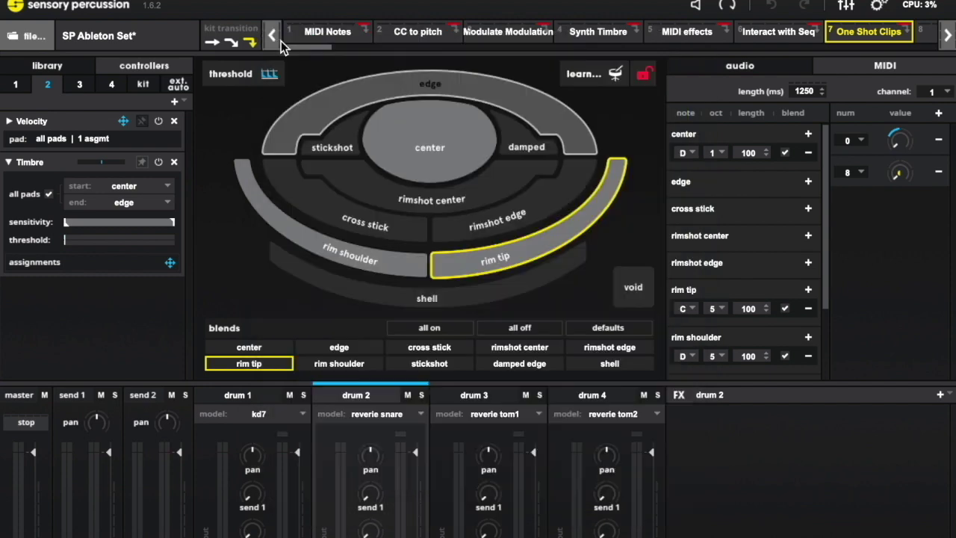
key(super+Tab)
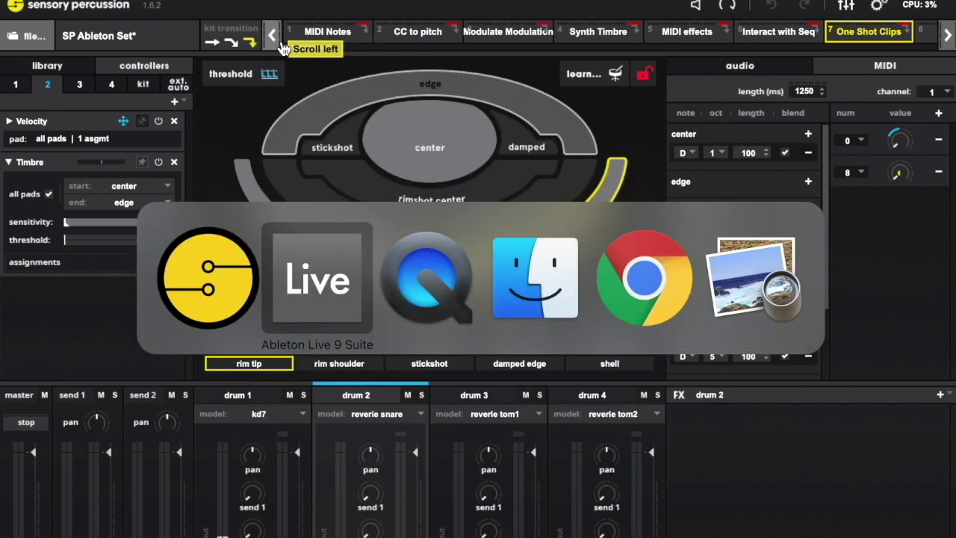
key(super+comma)
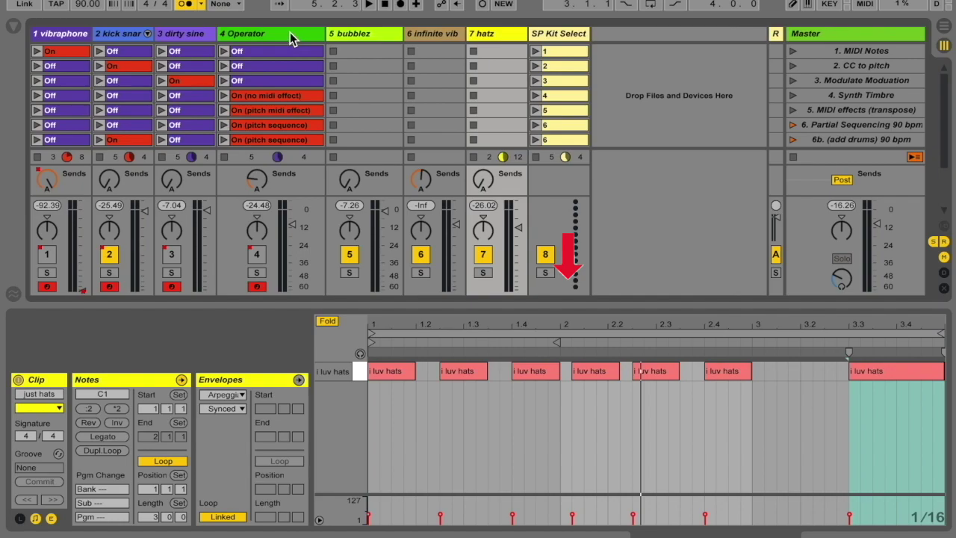
Close Preferences and confirm SP Kit Select sends MIDI to IAC Driver channel 2.
click(288, 33)
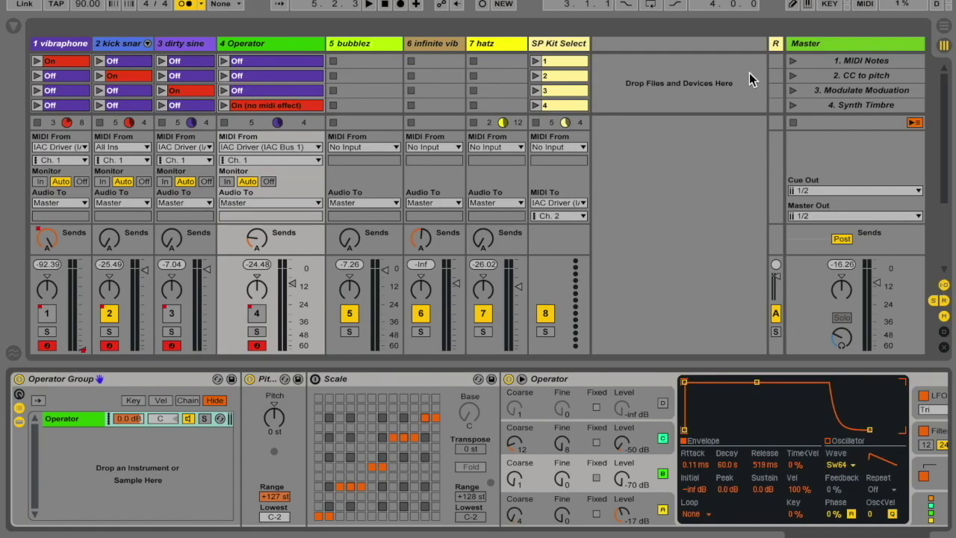
click(562, 45)
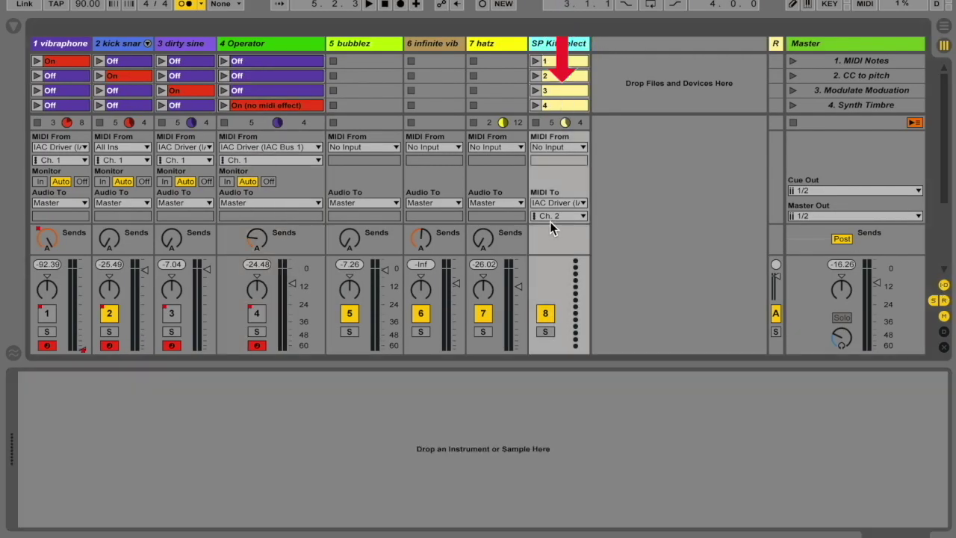
key(super+Tab)
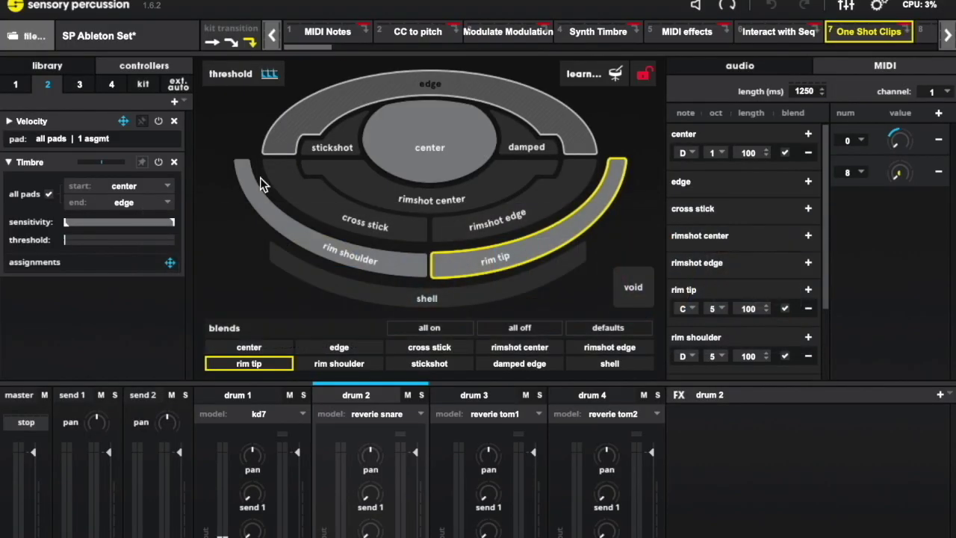
List the ext MIDI Input controllers on channel 2 (notes 36–41), then return to Live.
click(177, 84)
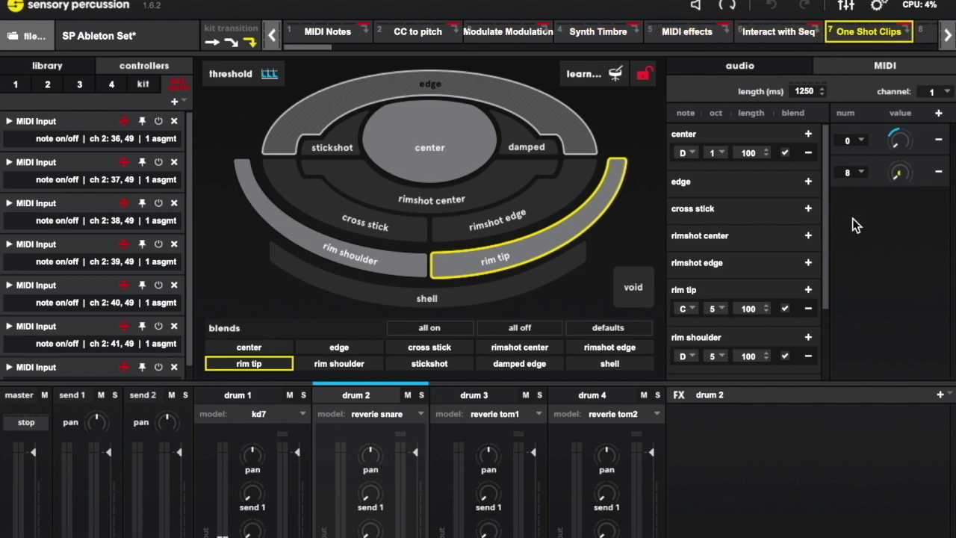
key(super+Tab)
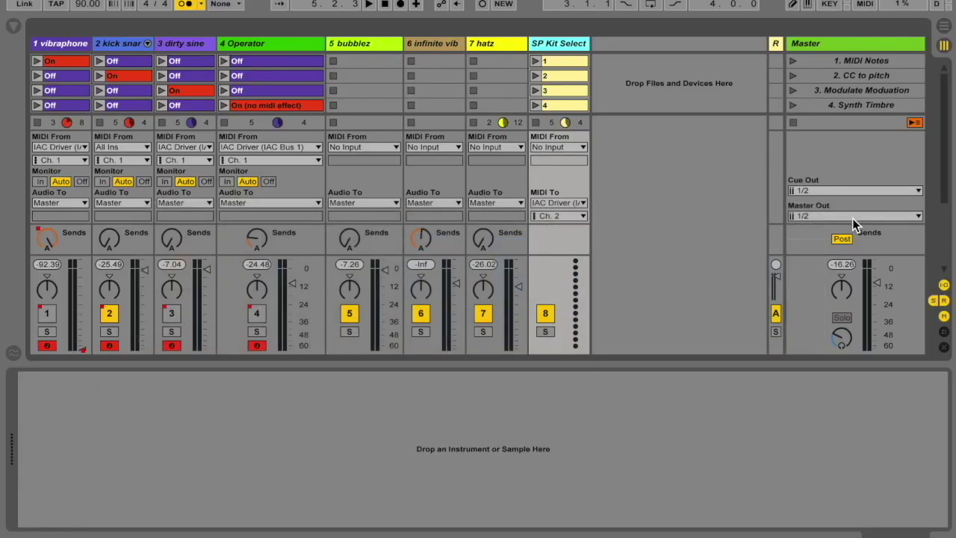
Launch scene '1. MIDI Notes', check Sensory Percussion, then show the Vibraphone track's instrument.
click(793, 51)
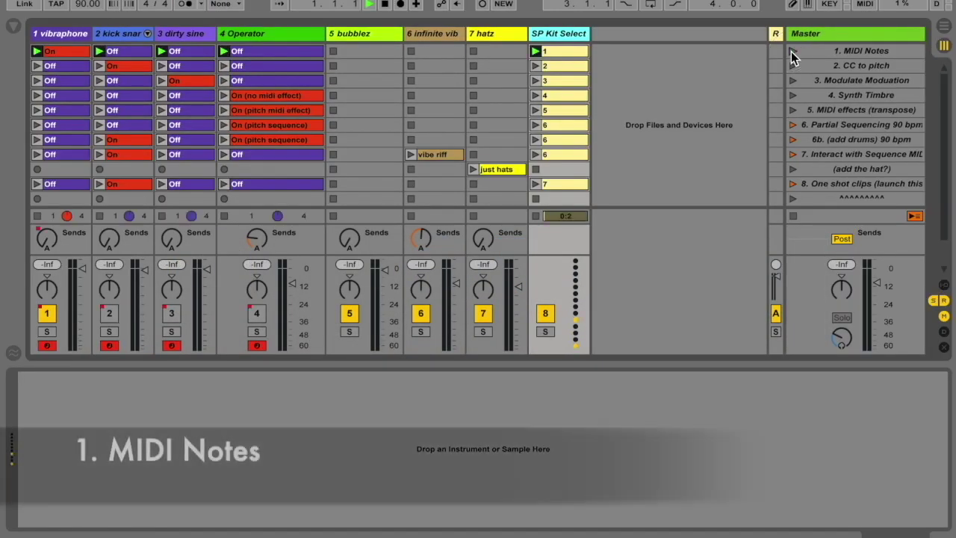
key(super+Tab)
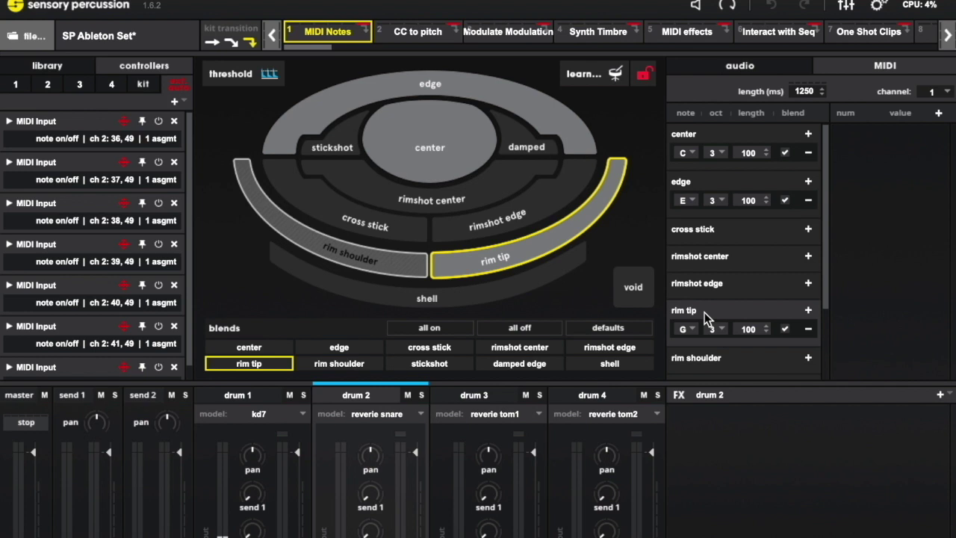
key(super+Tab)
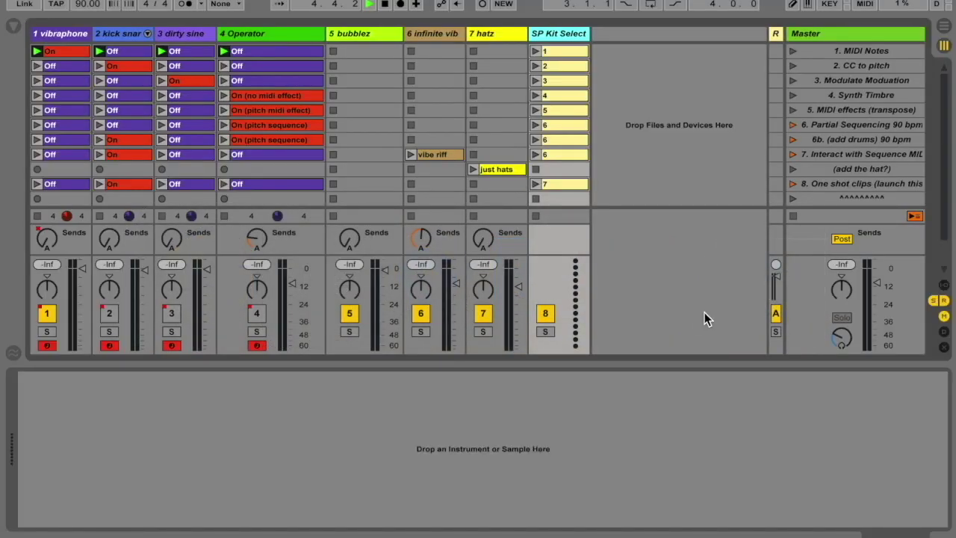
click(83, 30)
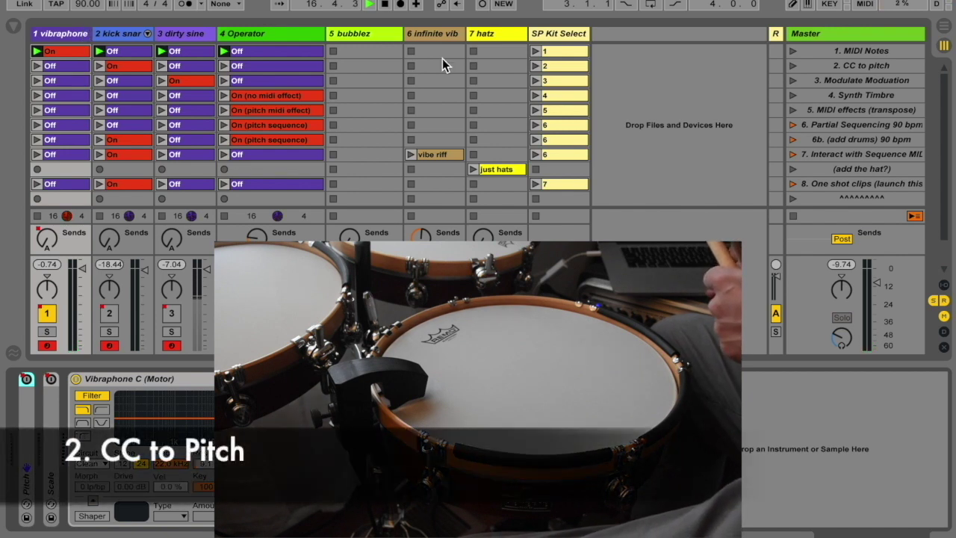
Launch scene '2. CC to pitch' and view the second track's drum rack before switching apps.
click(793, 66)
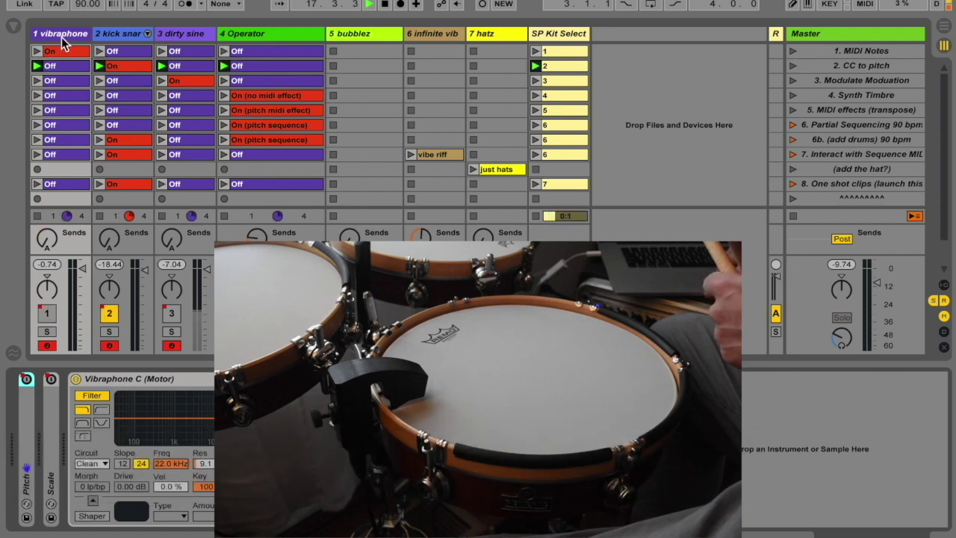
click(114, 35)
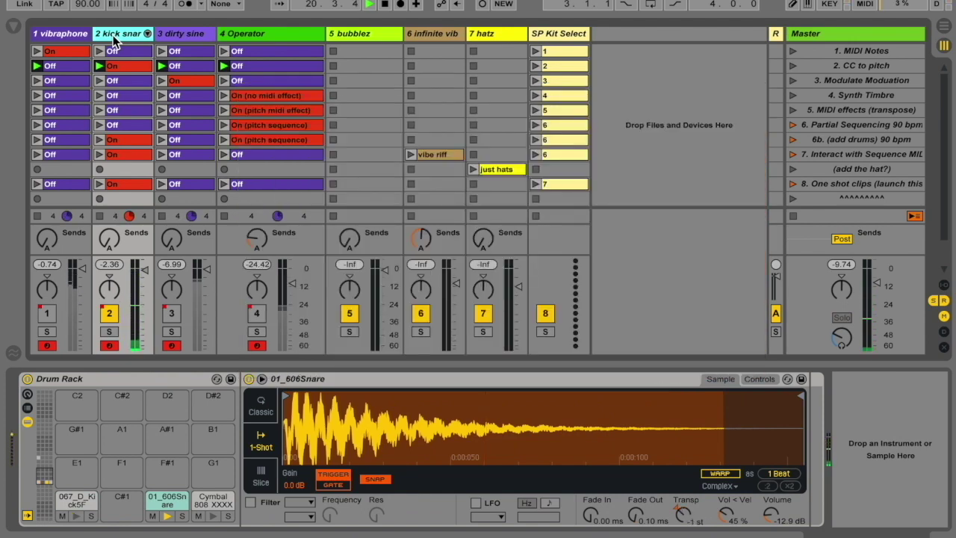
key(super+Tab)
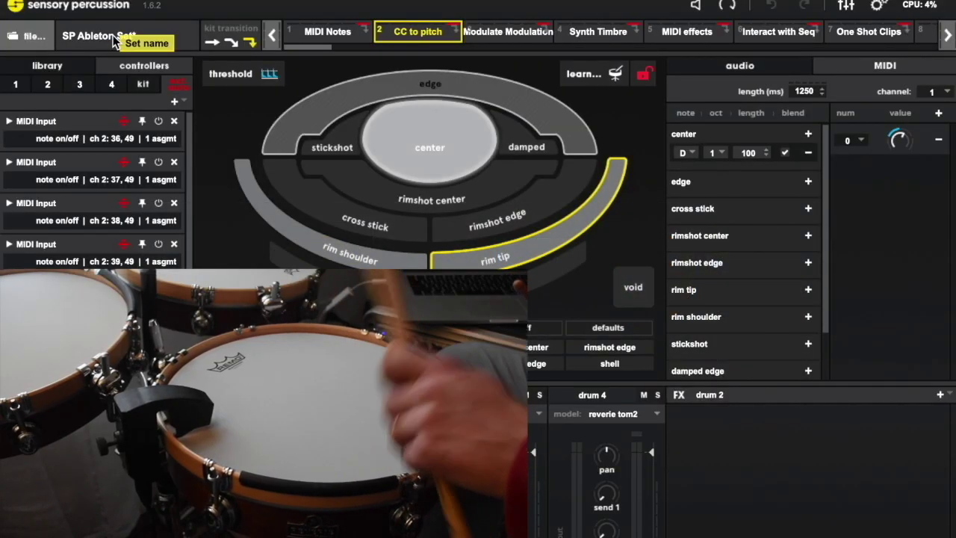
In MIDI Map mode, map Sensory Percussion's CC 0 to the snare sampler's Transpose.
key(super+Tab)
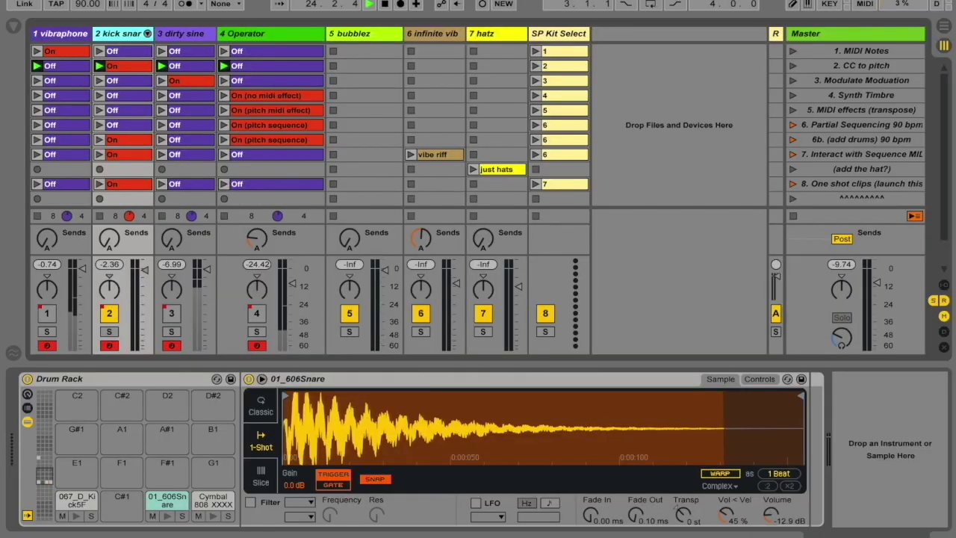
click(864, 5)
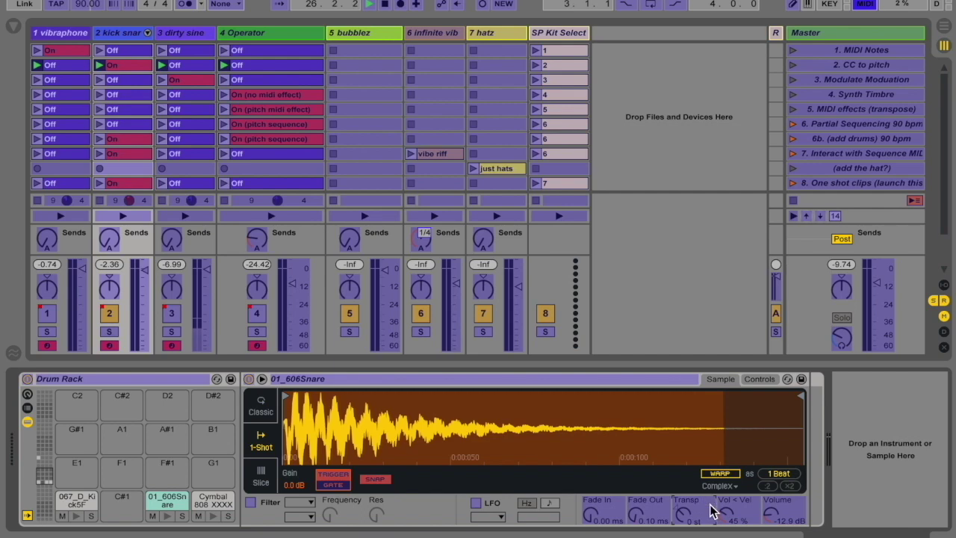
click(864, 6)
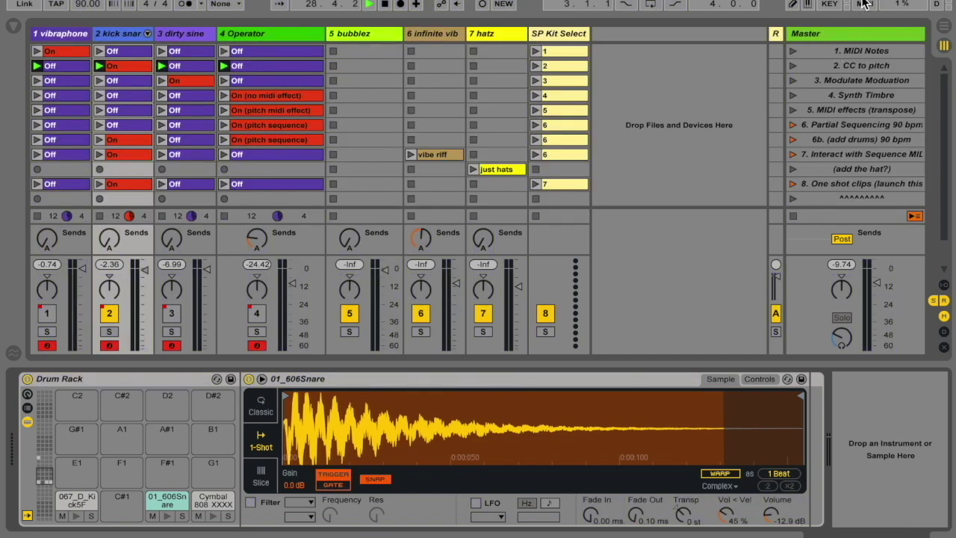
click(864, 5)
click(693, 505)
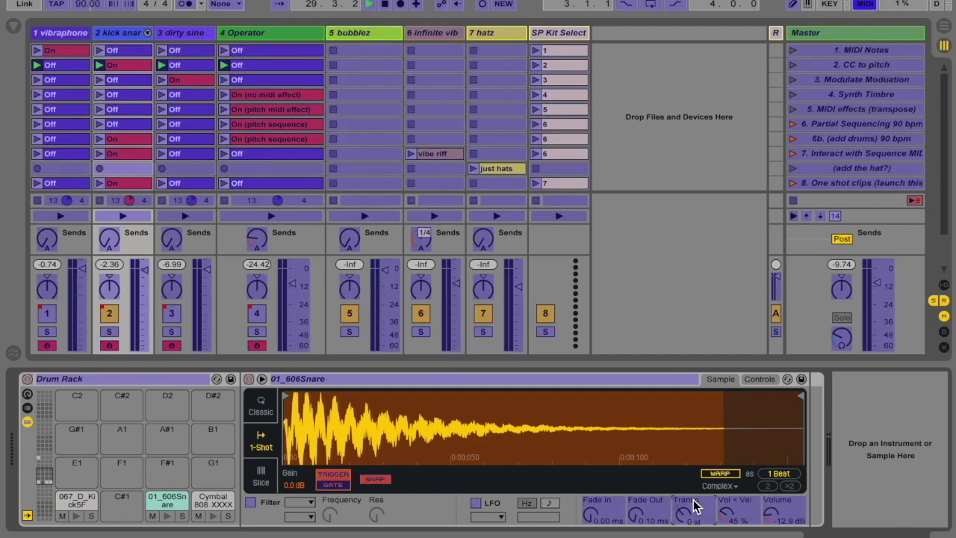
key(super+Tab)
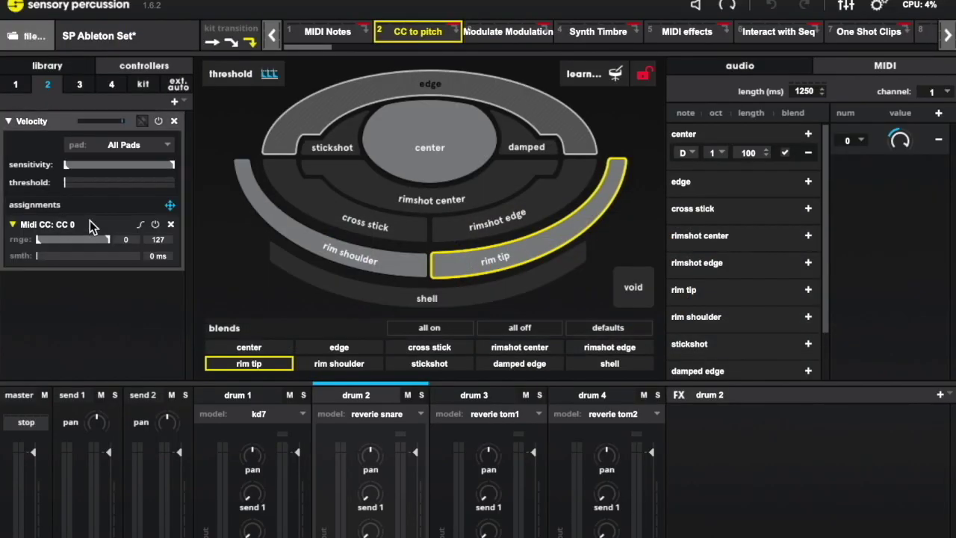
click(900, 140)
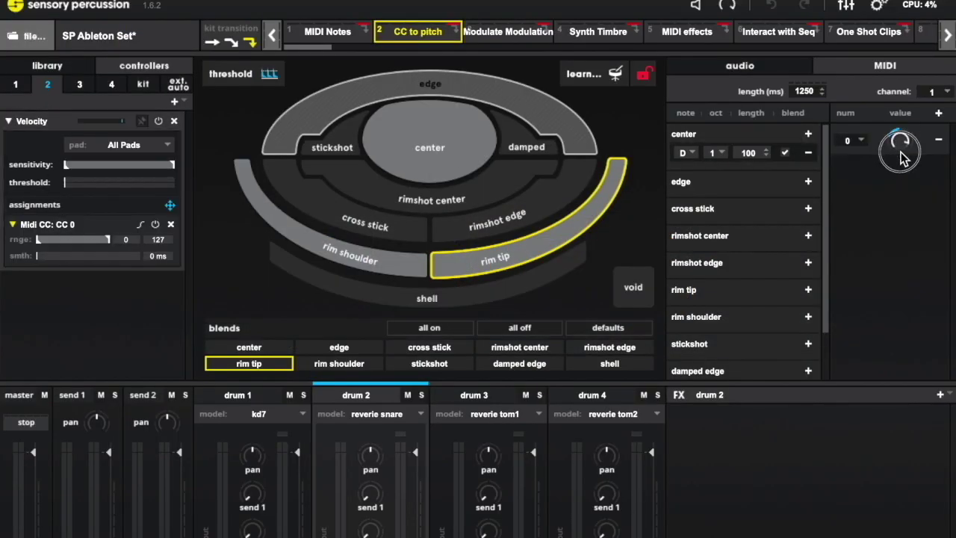
key(super+Tab)
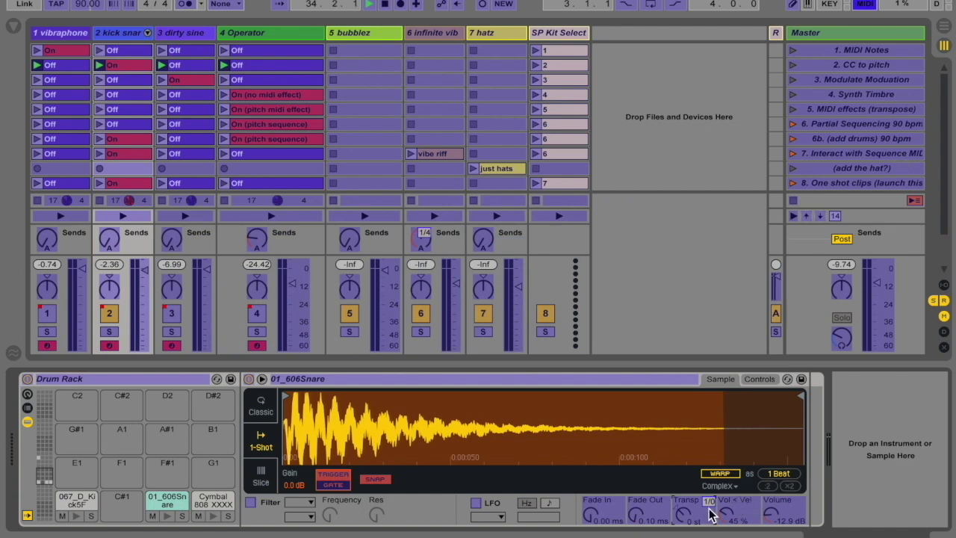
Set the CC 0 Transpose range from +26 st to 0 st, exit MIDI Map, launch scene 3.
click(13, 26)
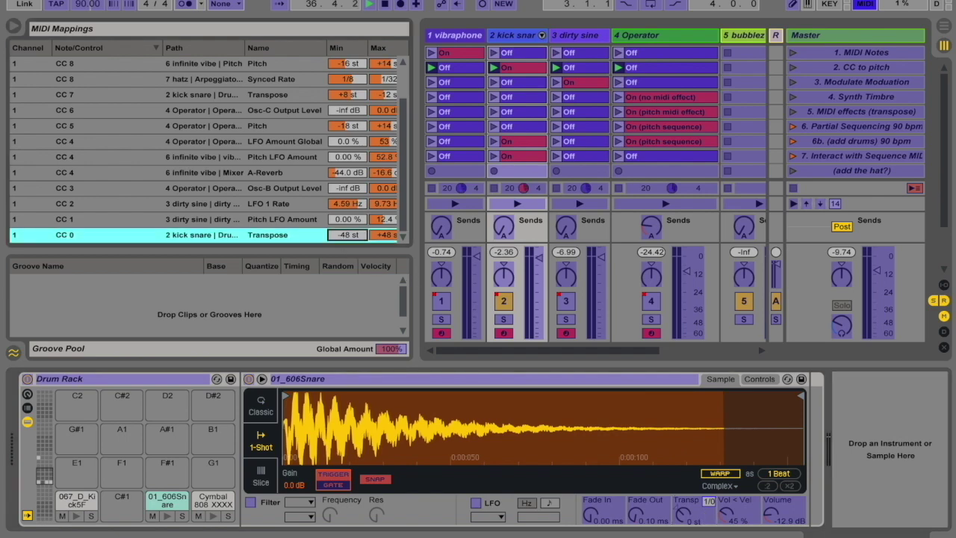
drag(345, 234, 345, 186)
drag(389, 236, 390, 244)
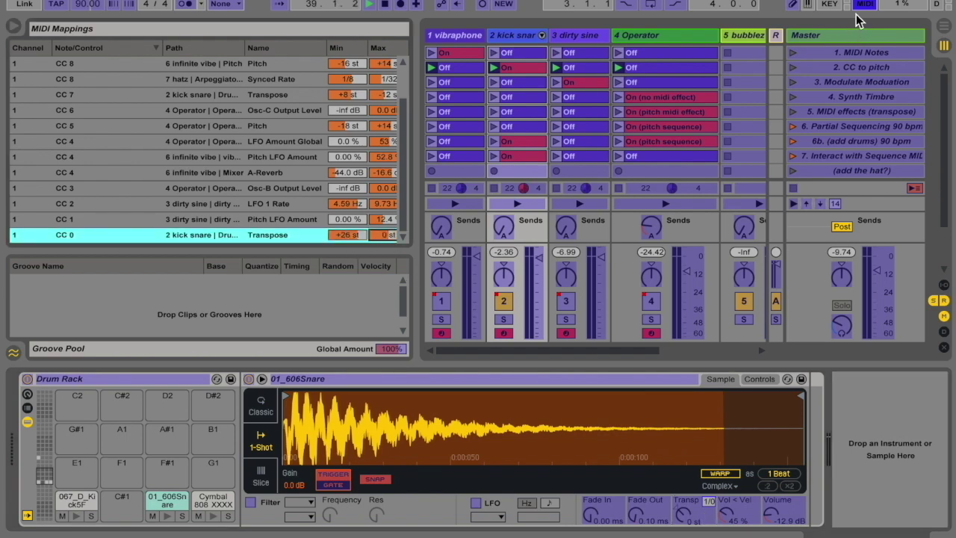
click(865, 4)
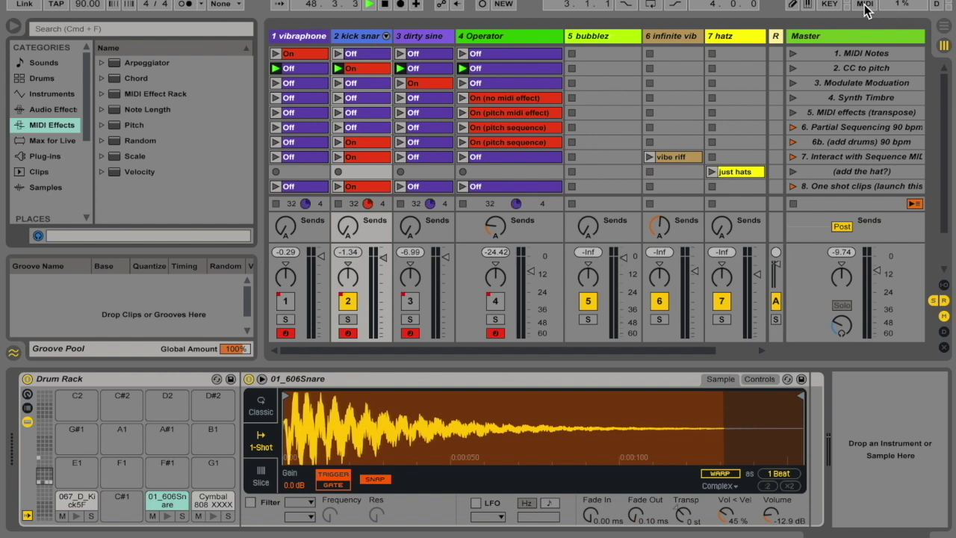
click(793, 83)
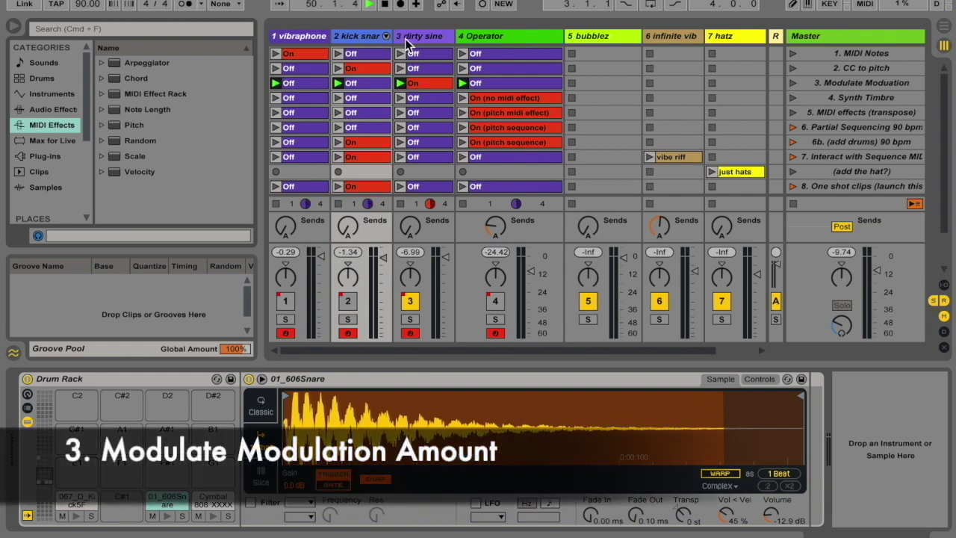
Show the dirty sine Sampler's LFO 1 settings (9.73 Hz, 12.2% pitch).
click(413, 39)
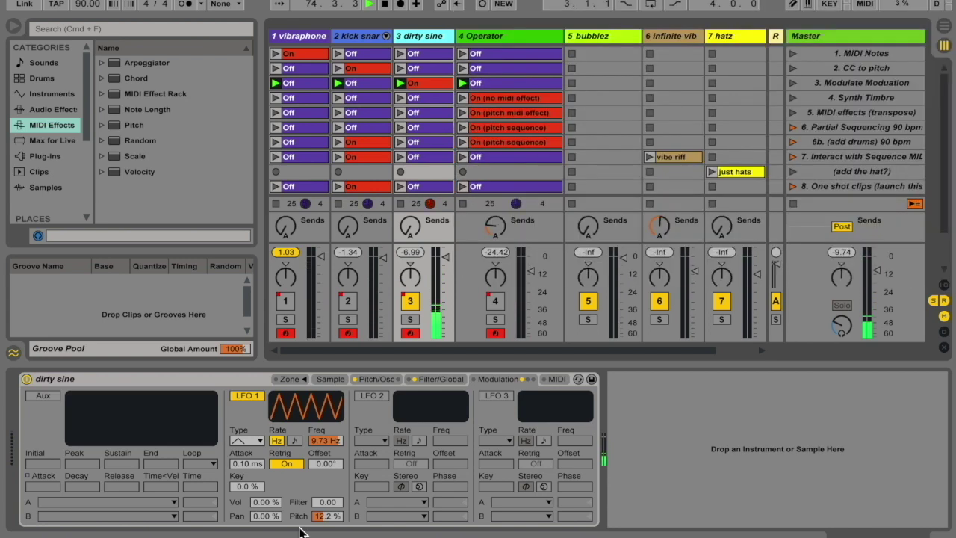
Launch scene '4. Synth Timbre', select the Operator device and switch on its LFO.
click(793, 98)
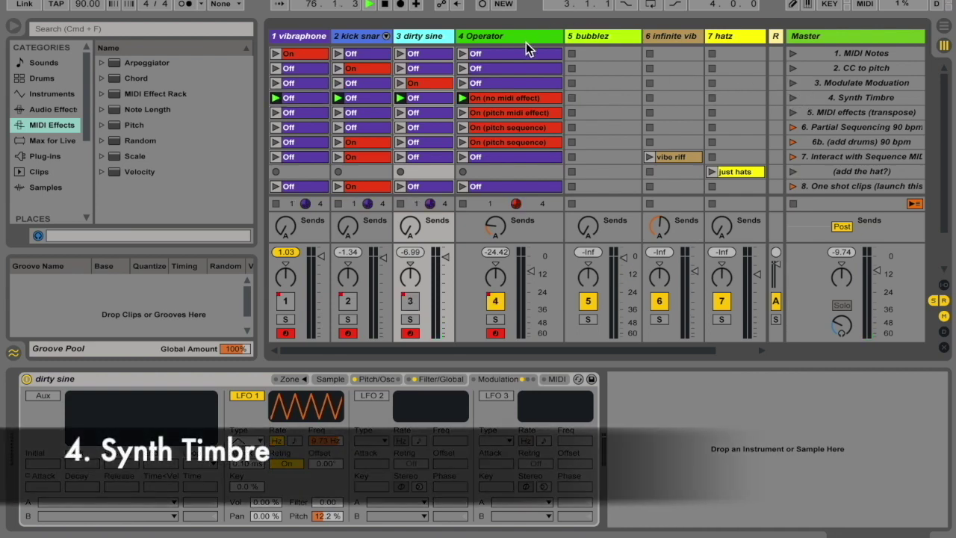
click(526, 37)
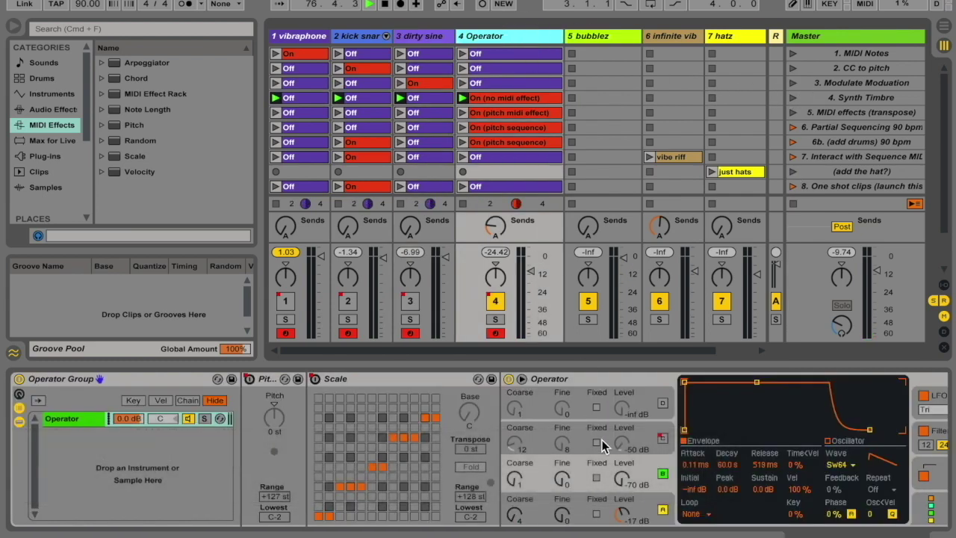
scroll(602, 446, right, 3)
click(498, 380)
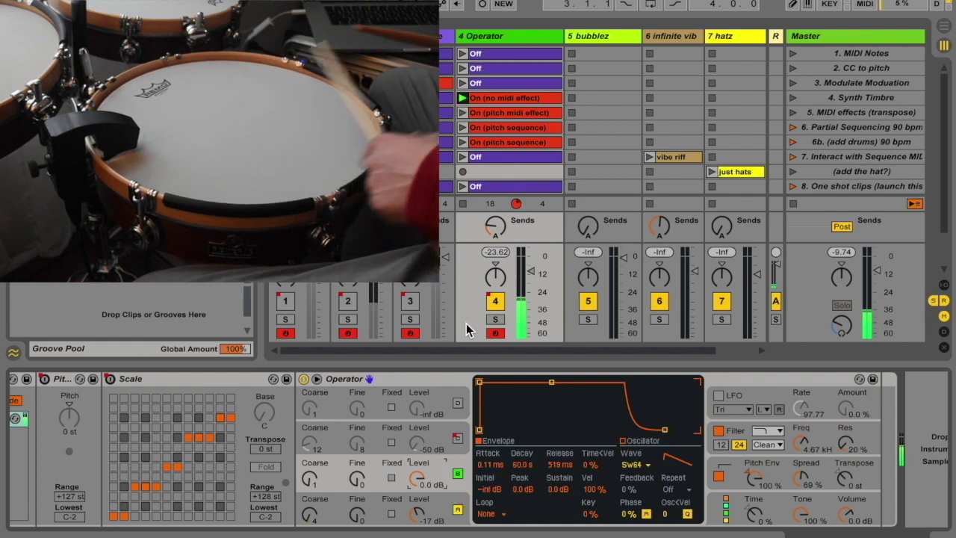
click(718, 396)
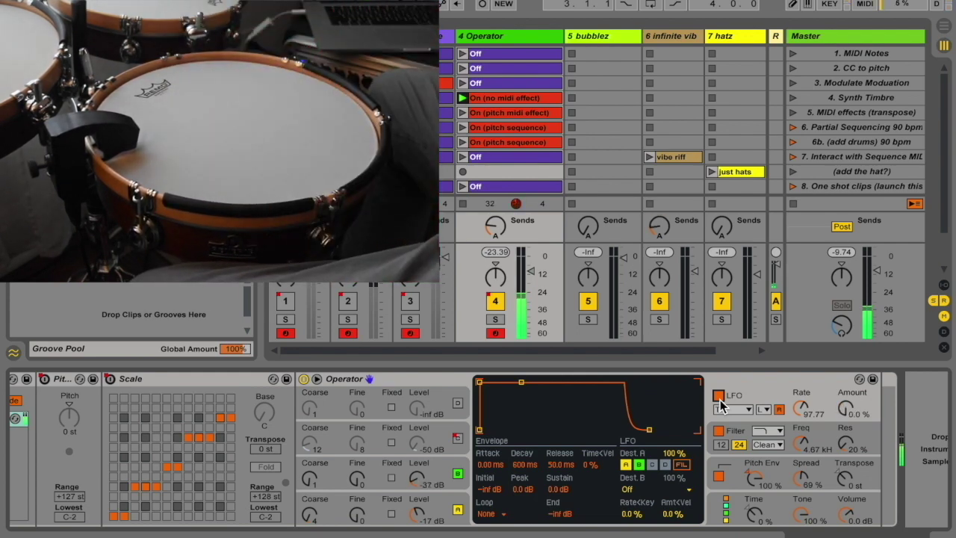
Play scene 5 (MIDI effects transpose), then scene 6 (Partial Sequencing 90 bpm), opening the pitch sequence clip.
click(793, 113)
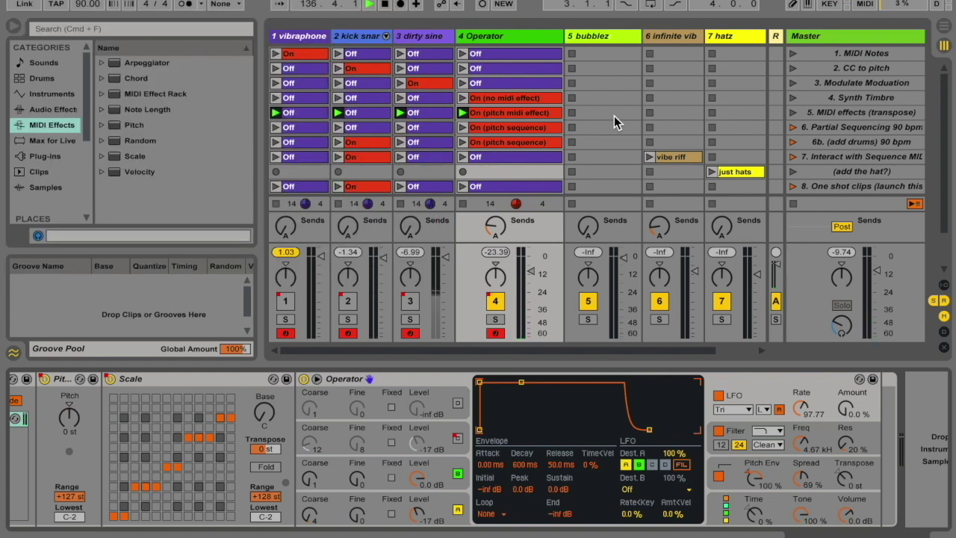
click(793, 128)
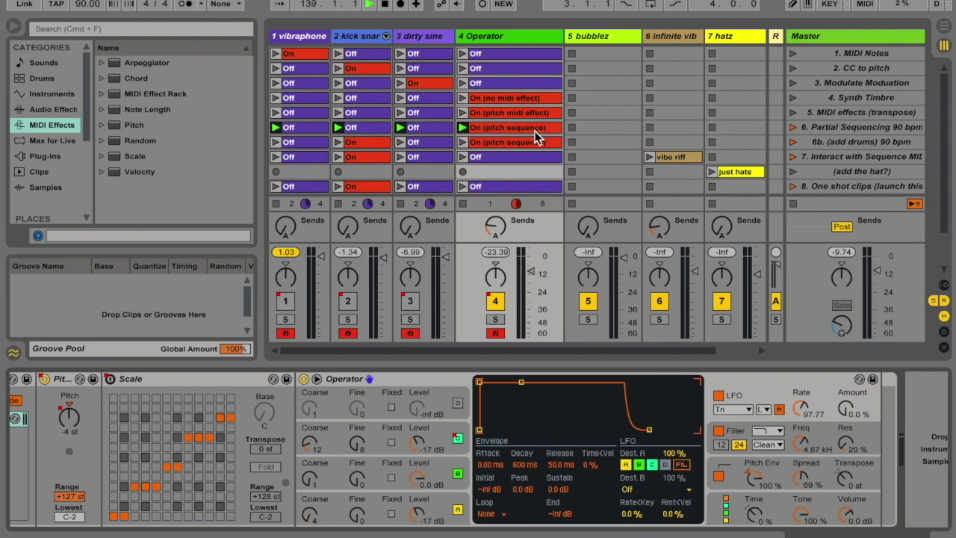
click(534, 132)
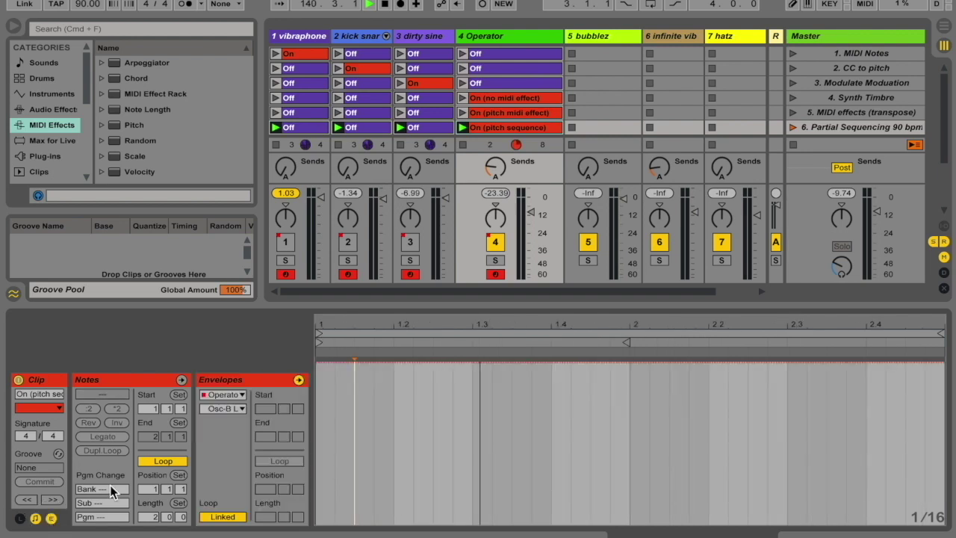
Show the Operator Group Pitch envelope in Clip Envelopes and turn on the metronome.
click(238, 394)
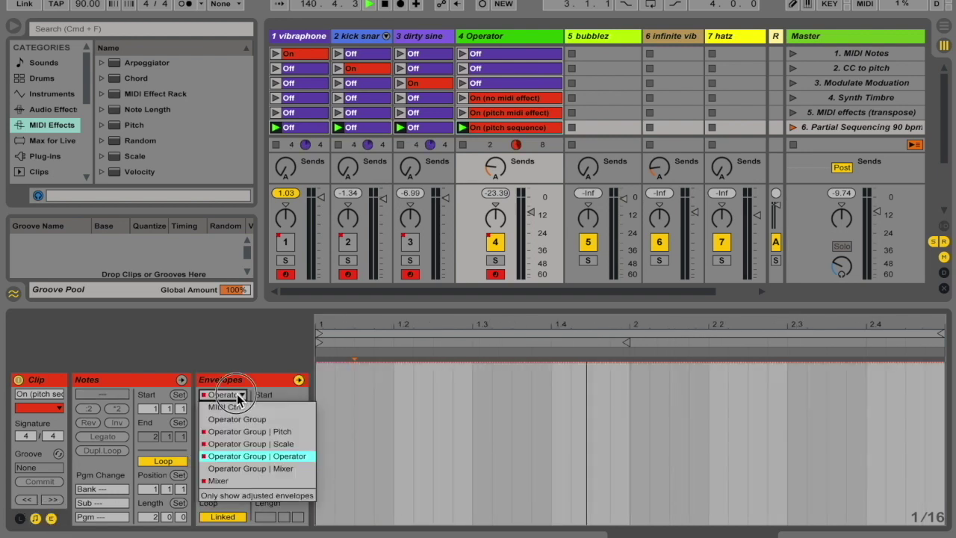
click(245, 432)
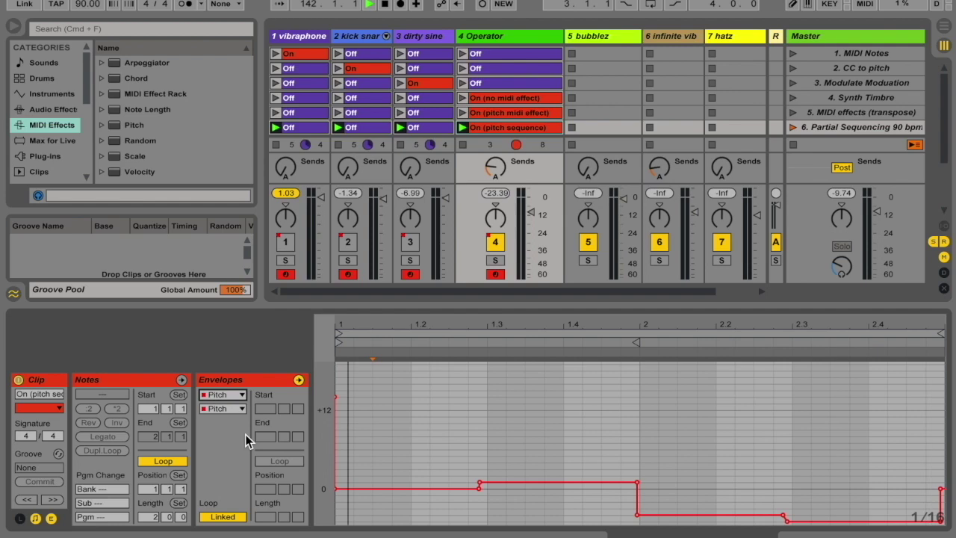
click(187, 5)
Show the 4 Operator track's device chain and launch the 6b add-drums scene.
click(478, 39)
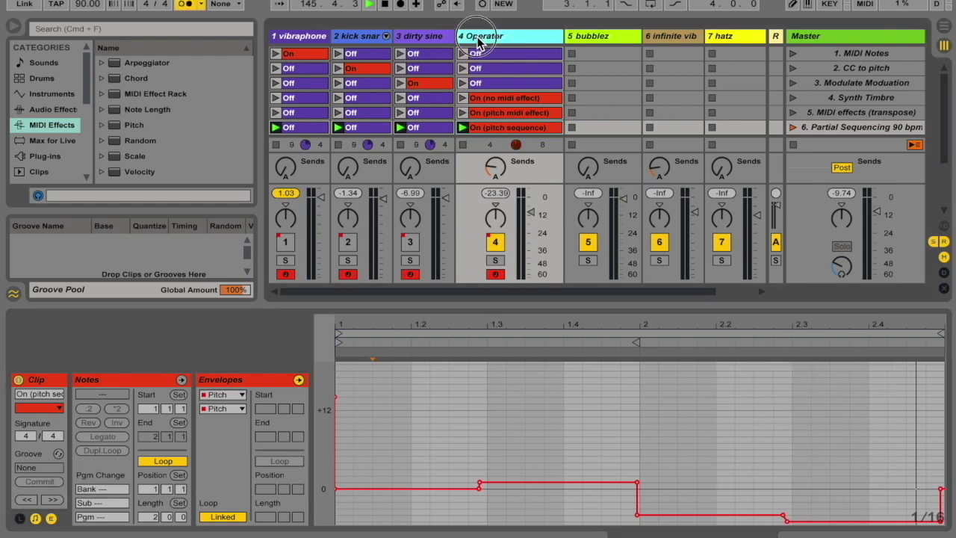
click(478, 39)
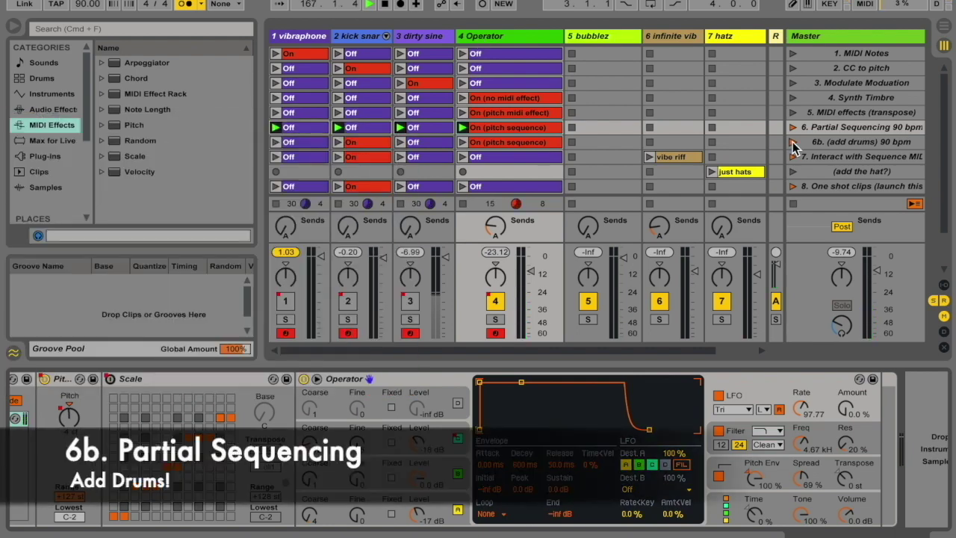
click(793, 143)
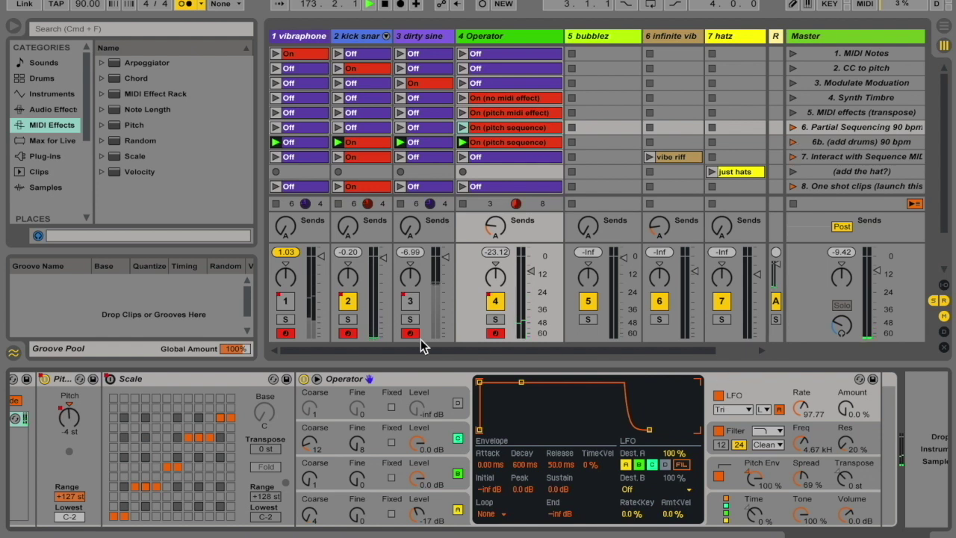
Narrow the Operator Group rack's key zone to around C1, then launch scene 7.
scroll(411, 402, left, 3)
click(176, 379)
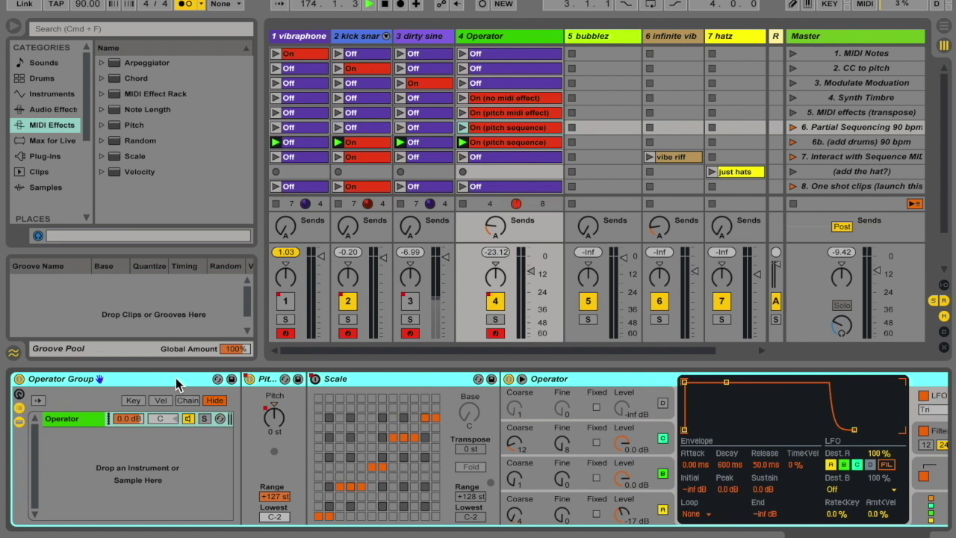
click(140, 401)
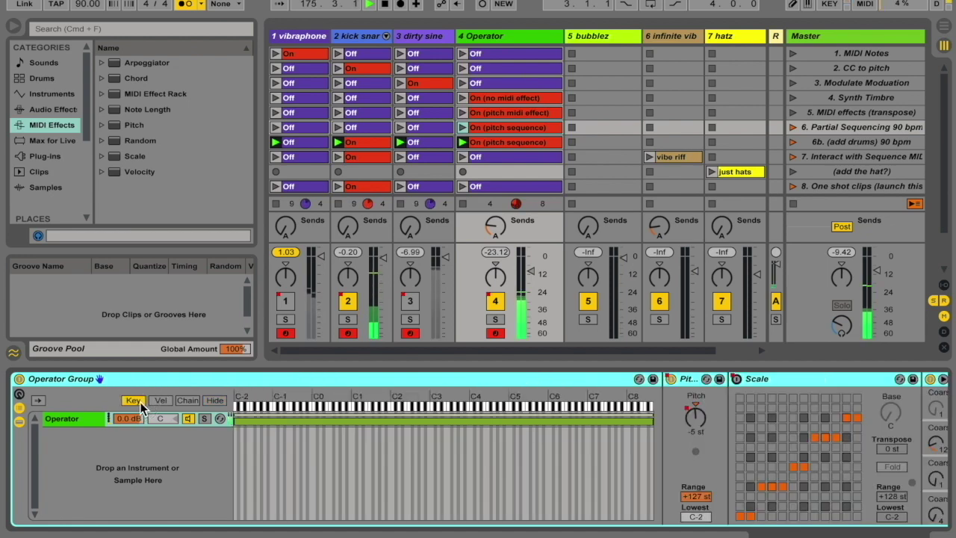
drag(234, 415, 356, 431)
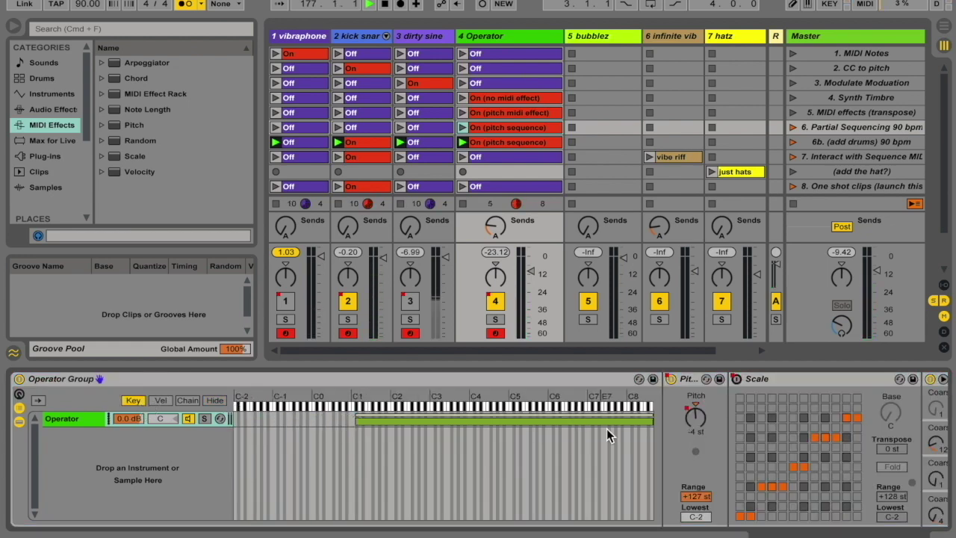
drag(608, 429, 359, 420)
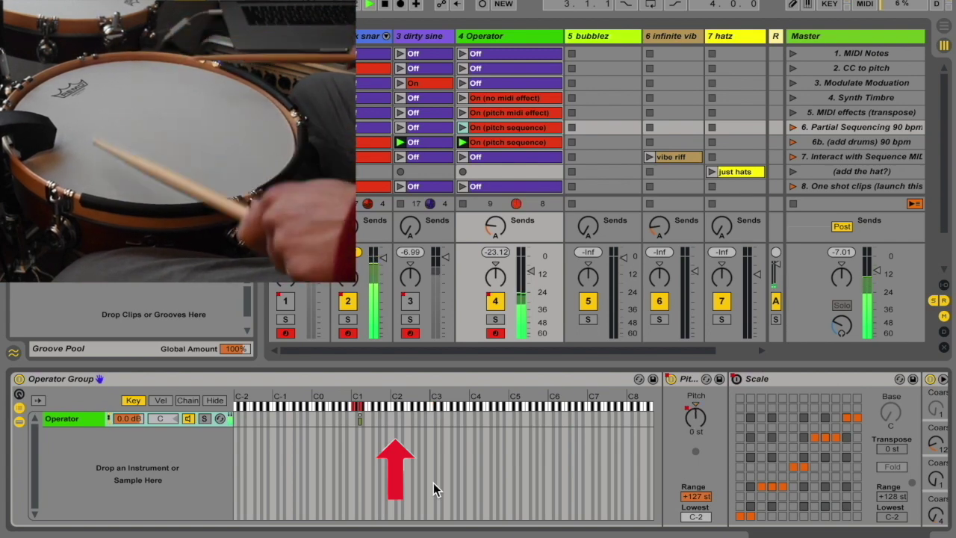
click(792, 157)
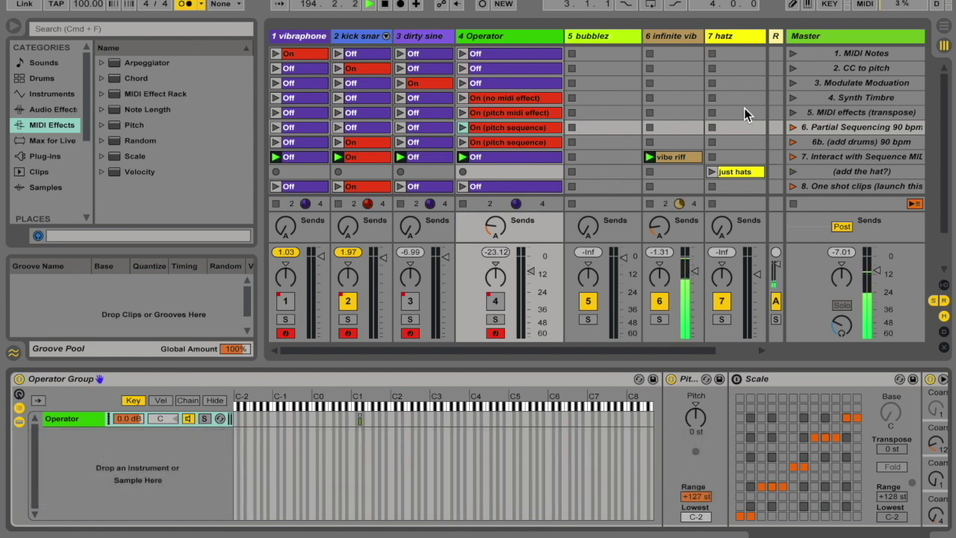
Open the vibe riff clip's notes and show the 6 infinite vib track's devices.
click(672, 157)
double_click(672, 156)
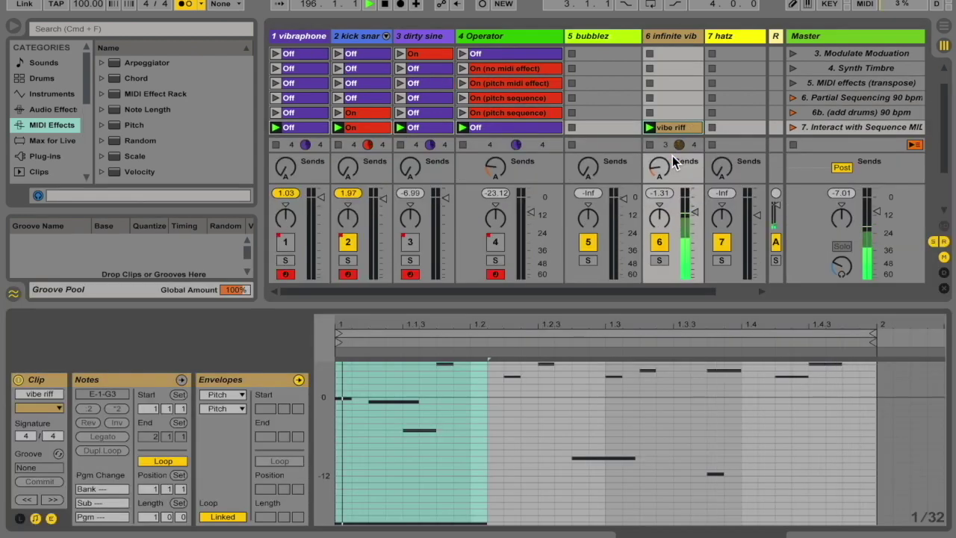
click(669, 34)
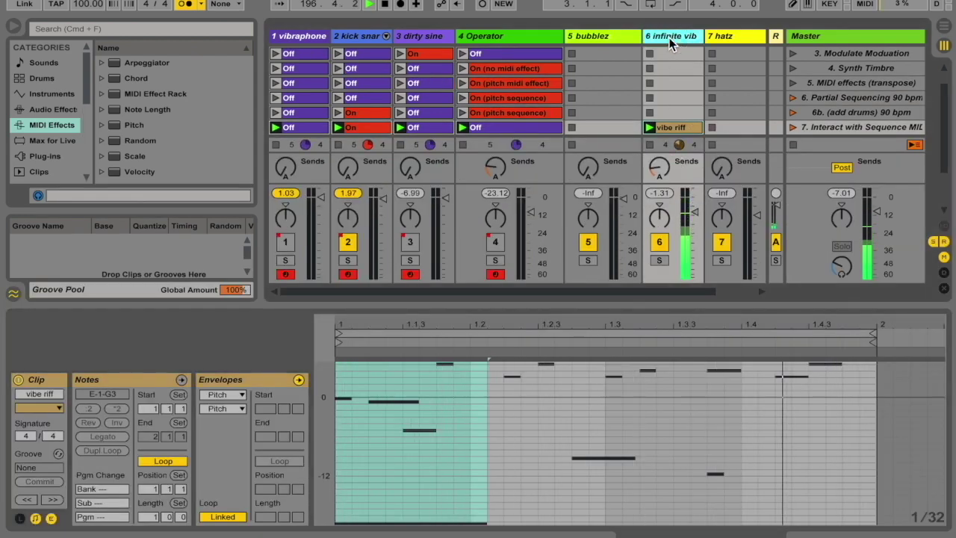
click(669, 38)
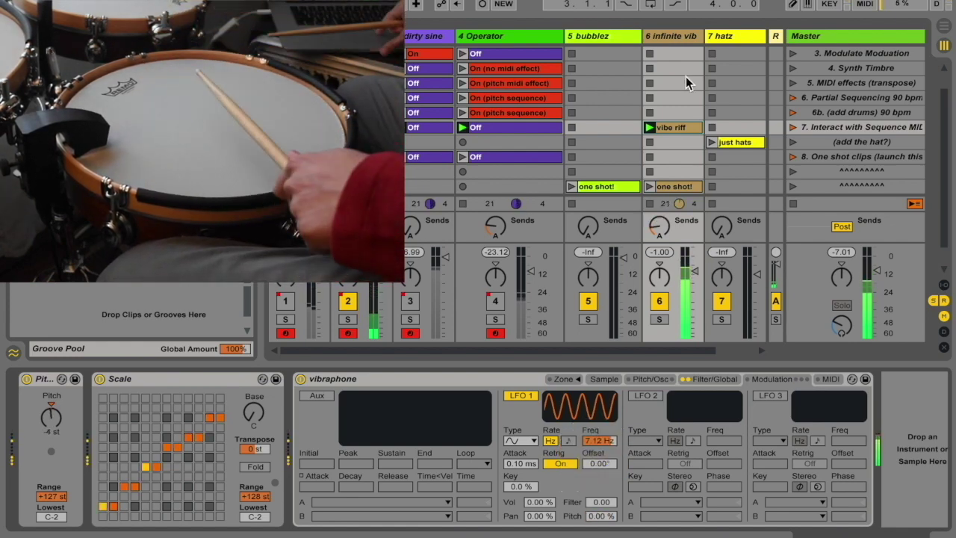
Launch the just hats clip, view the hatz track's devices, then launch scene 8.
click(713, 143)
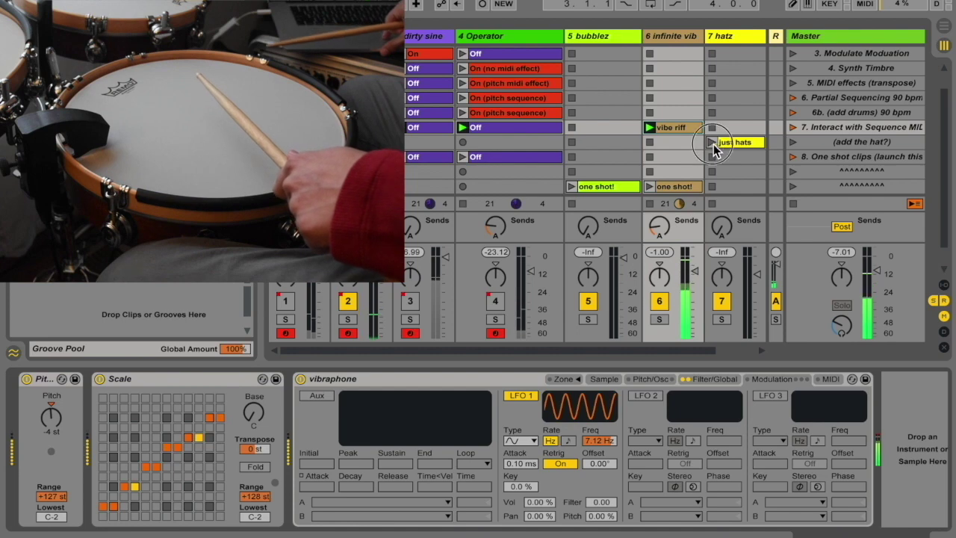
click(739, 41)
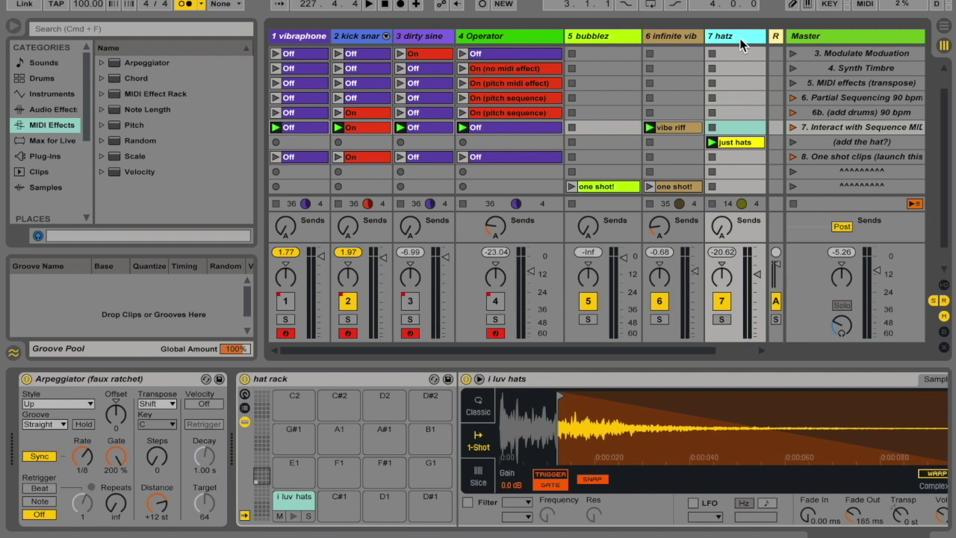
click(793, 156)
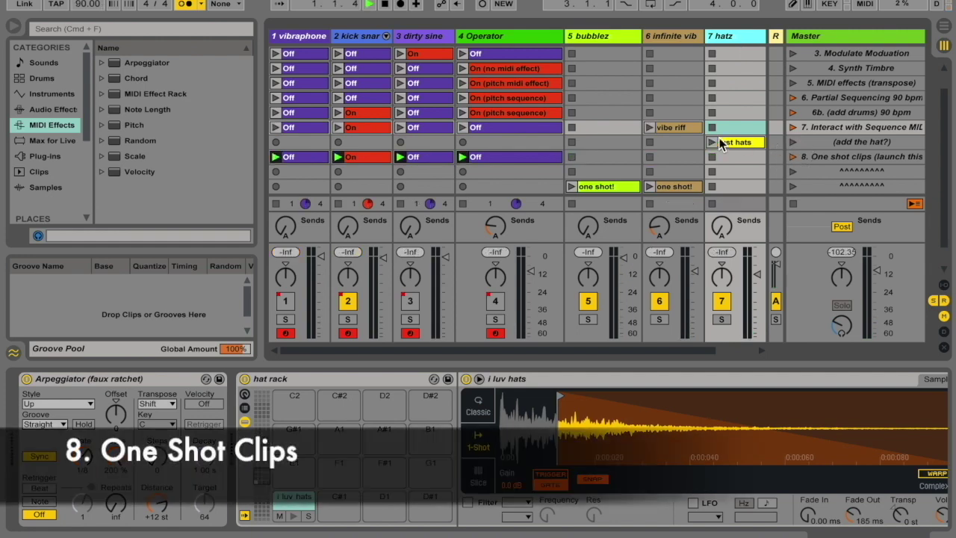
Scroll the Session View down toward the bubblez one shot! clip.
scroll(622, 147, down, 2)
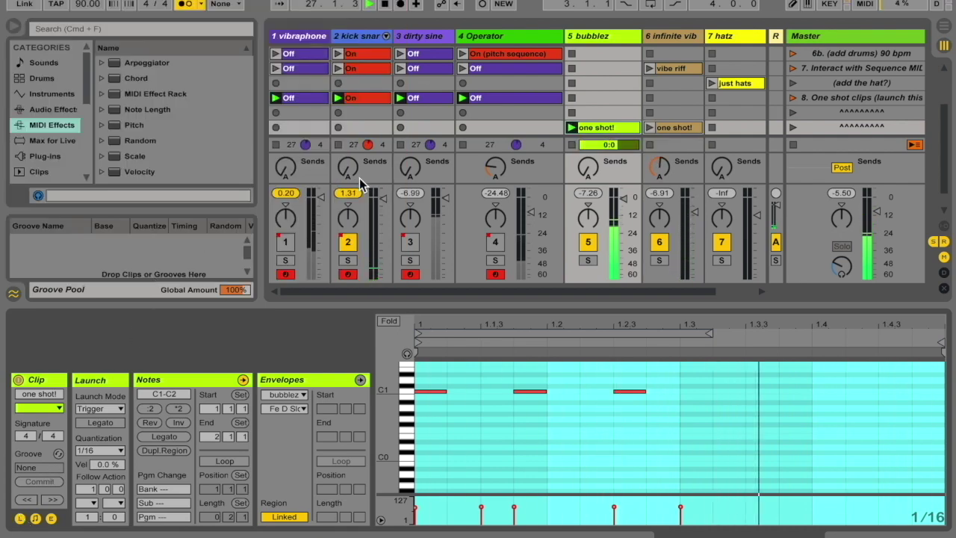
Launch the hatz just hats and vibraphone On clips in the Finale row.
scroll(530, 101, down, 2)
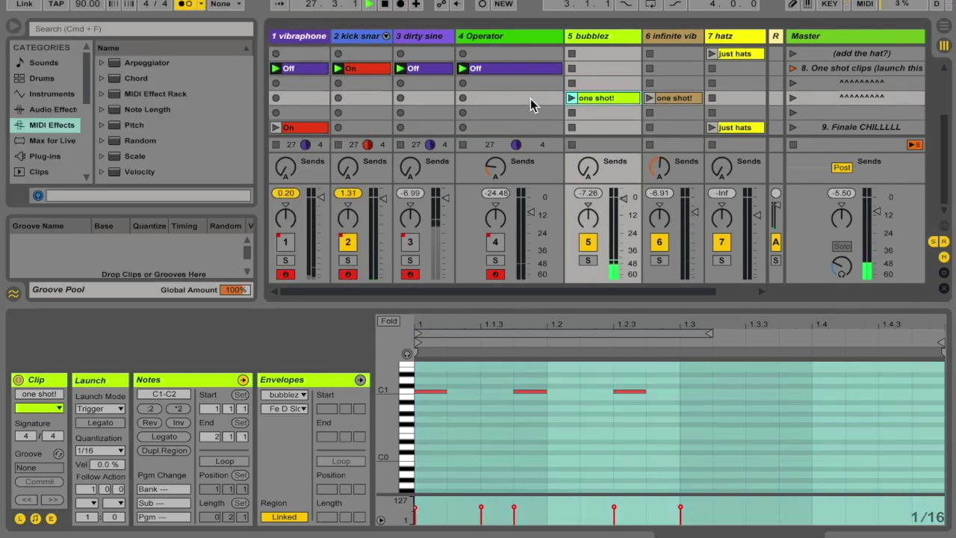
click(712, 128)
click(275, 128)
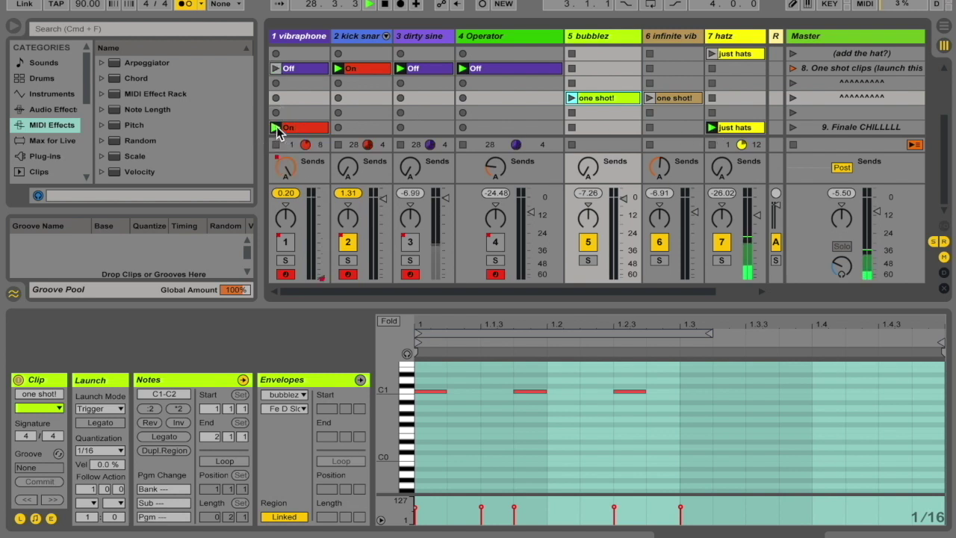